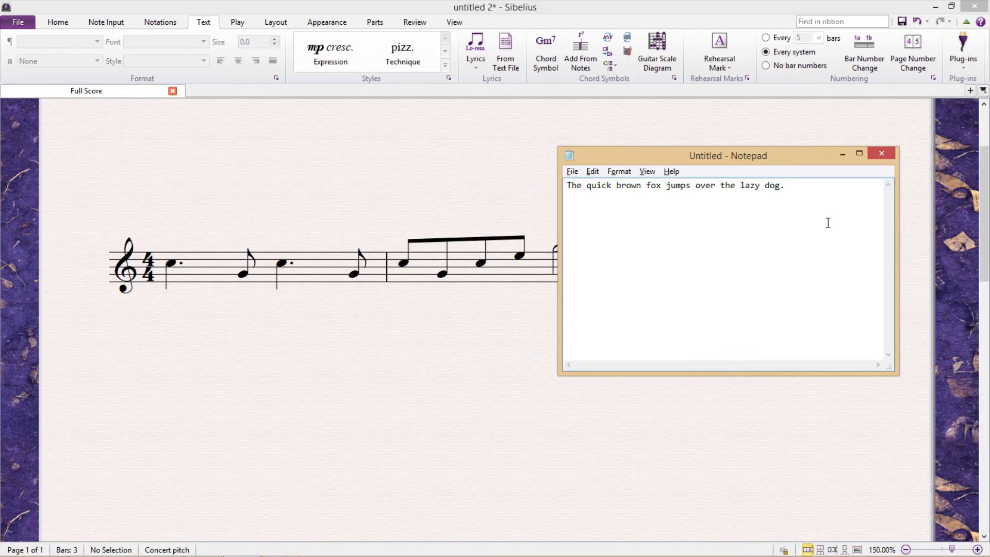
Select the whole pangram sentence in Notepad and switch back to the Sibelius score
key(ctrl+a)
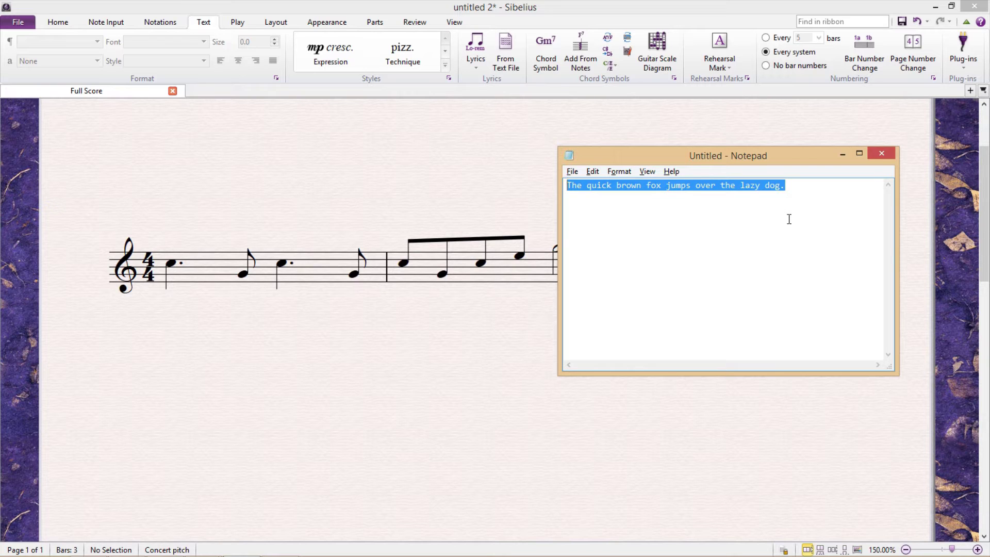
key(alt+Tab)
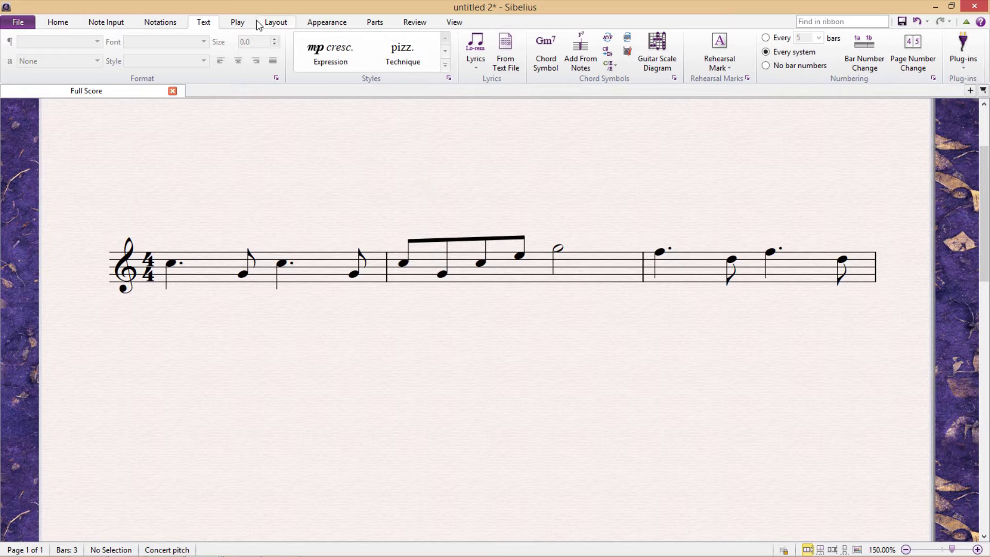
Enter 'The quick brown fox jumps o-ver the la-zy dog.' as Lyrics line 1, one syllable per note
click(477, 68)
click(494, 128)
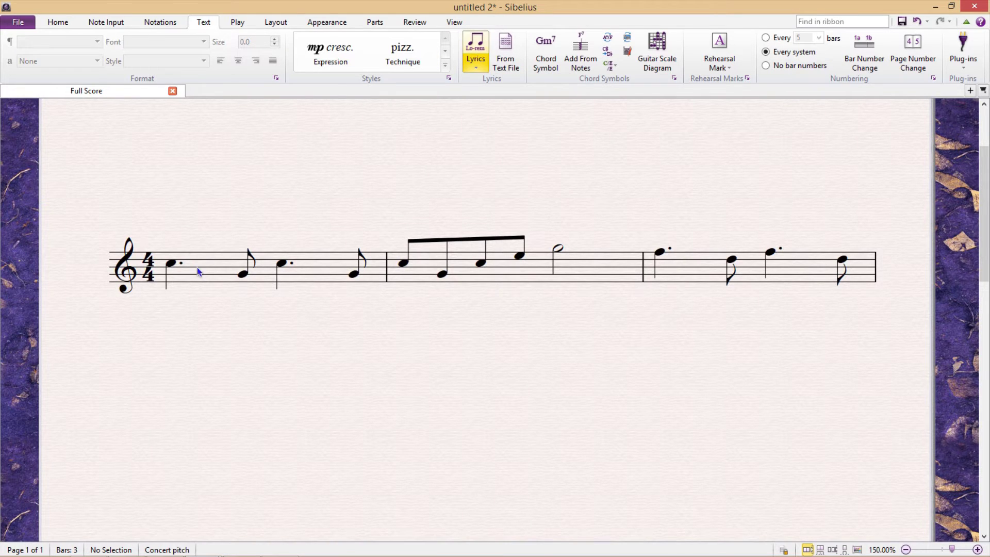
click(164, 310)
text(The )
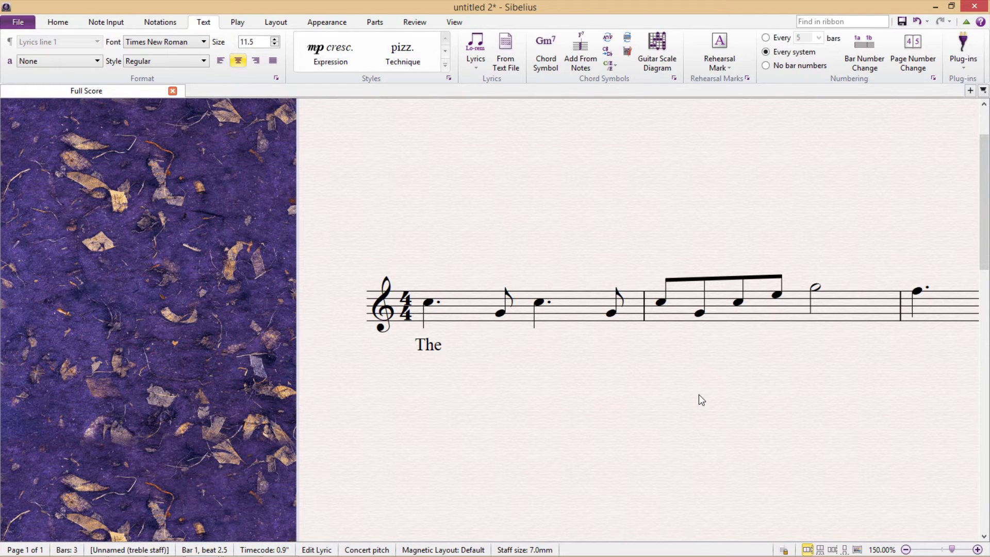
text(quick )
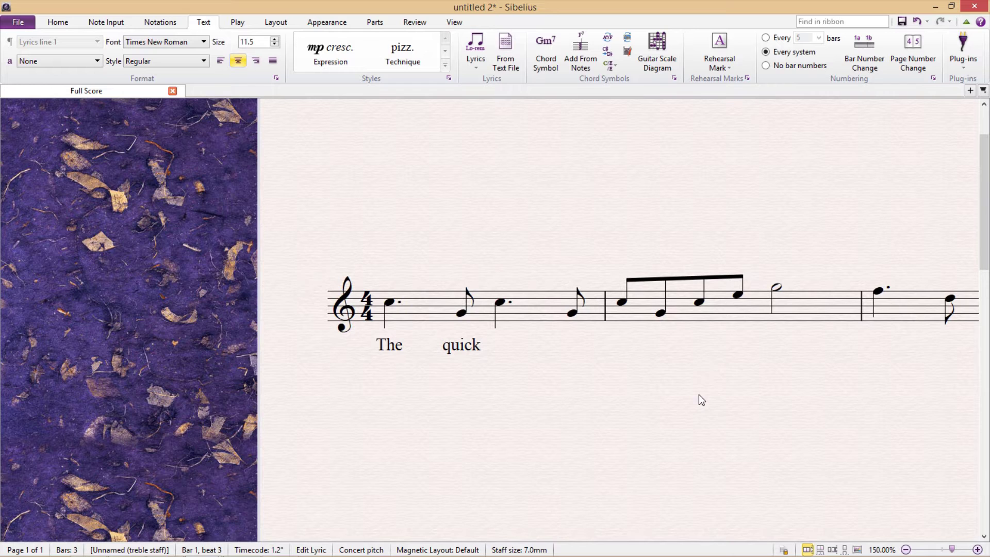
text(brown fox jumps )
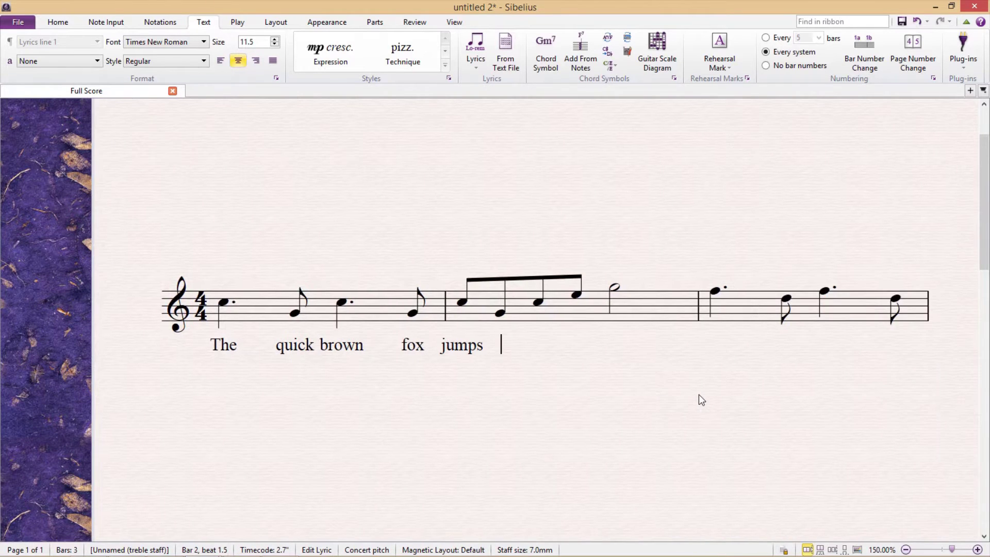
text(o-ver the )
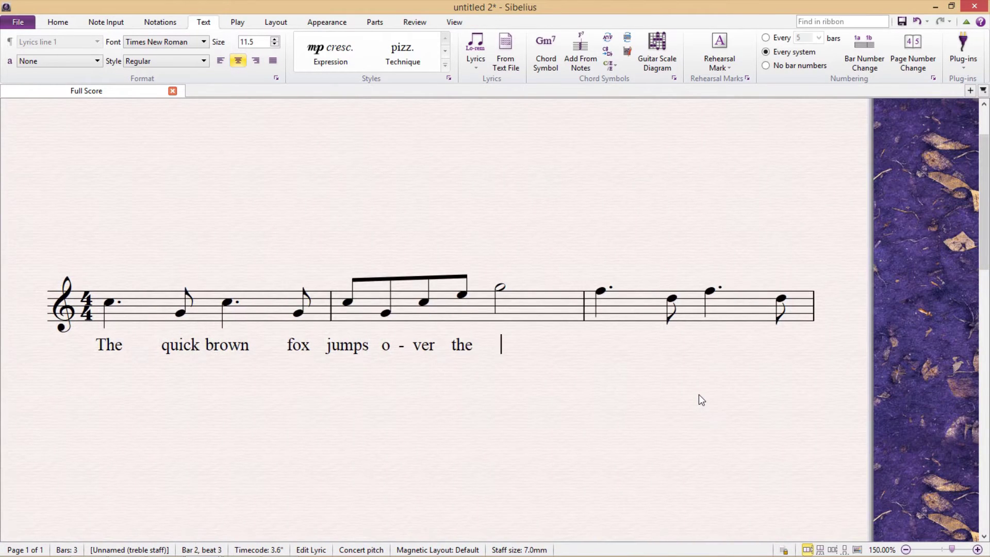
text(la-zy dog.)
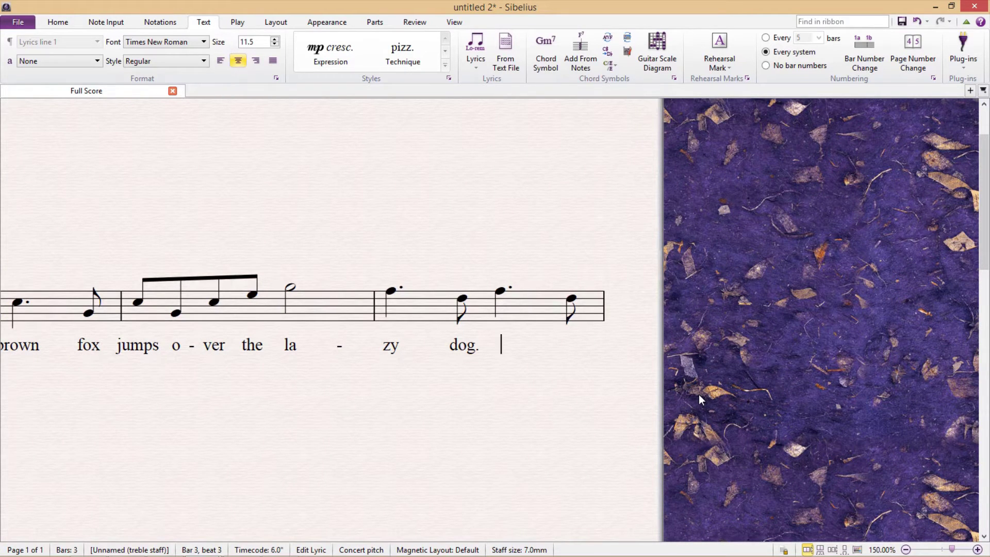
drag(442, 465, 671, 441)
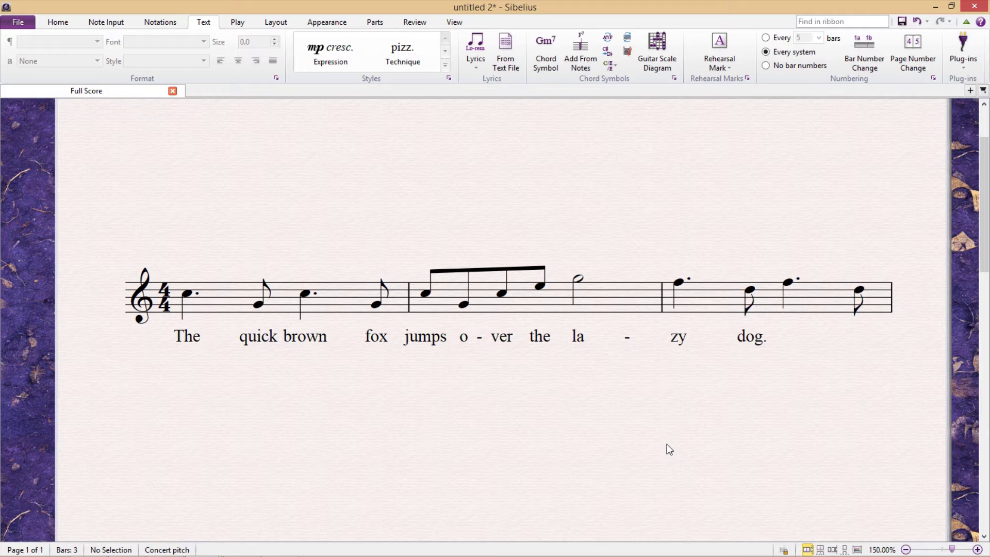
Filter the lyrics out of the melody selection and cut them, reselecting the sentence in Notepad
triple_click(626, 292)
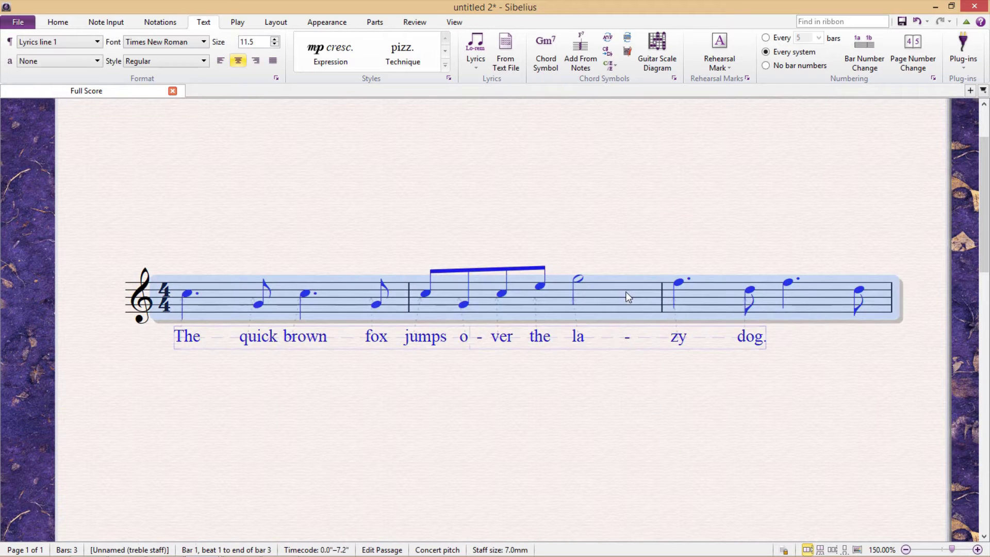
key(ctrl+shift+alt+l)
key(ctrl+x)
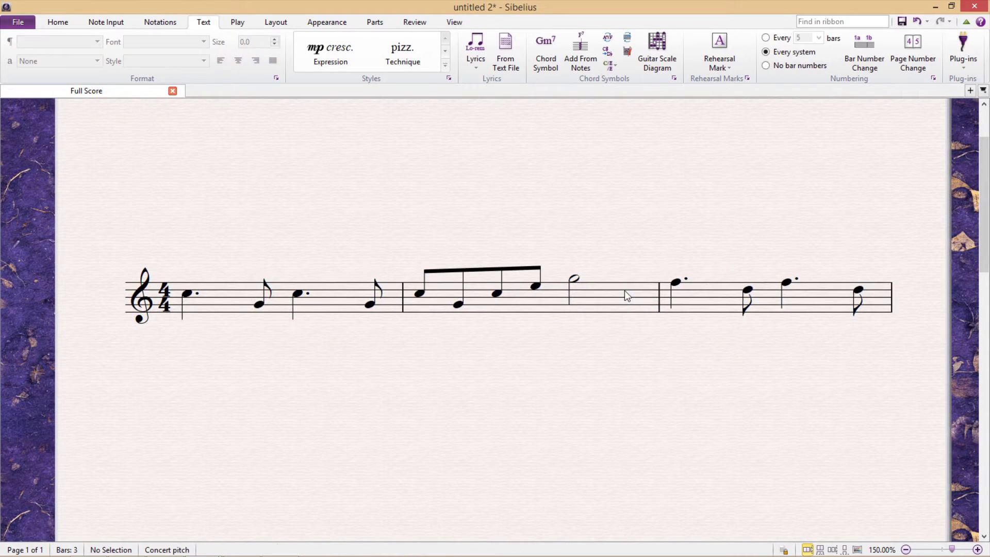
click(836, 196)
key(ctrl+a)
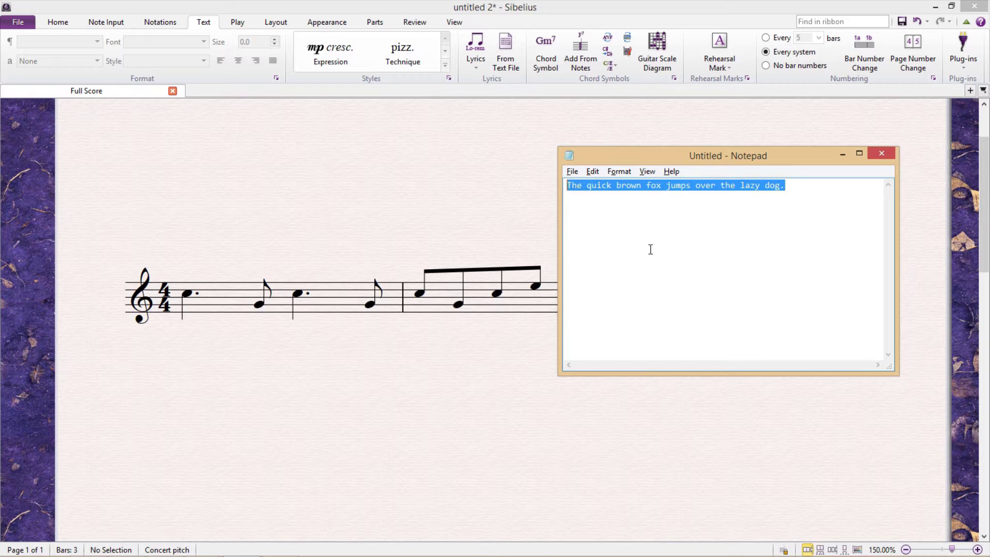
click(453, 239)
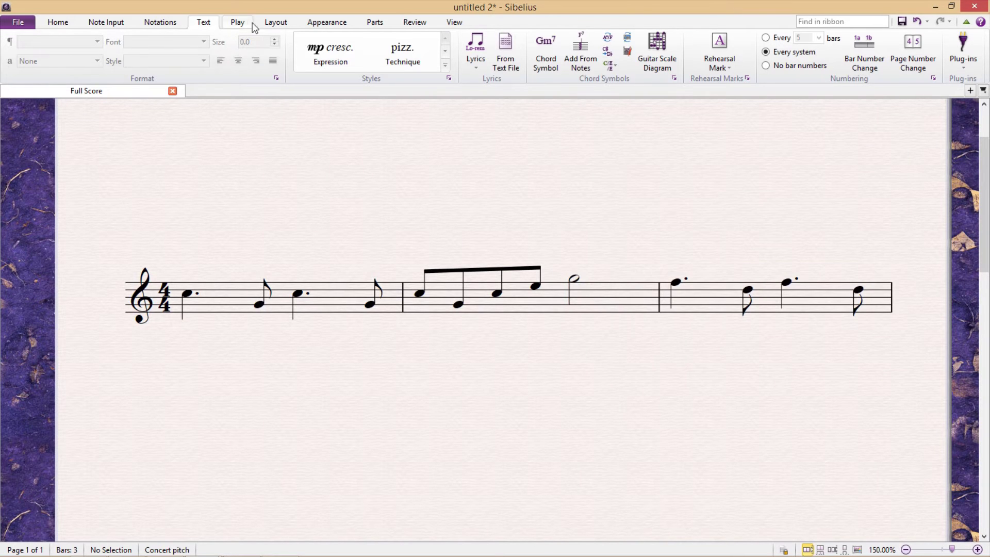
Retype Lyrics line 1 through 'jumps o-ver', holding an extender line under 'fox'
click(475, 62)
click(484, 124)
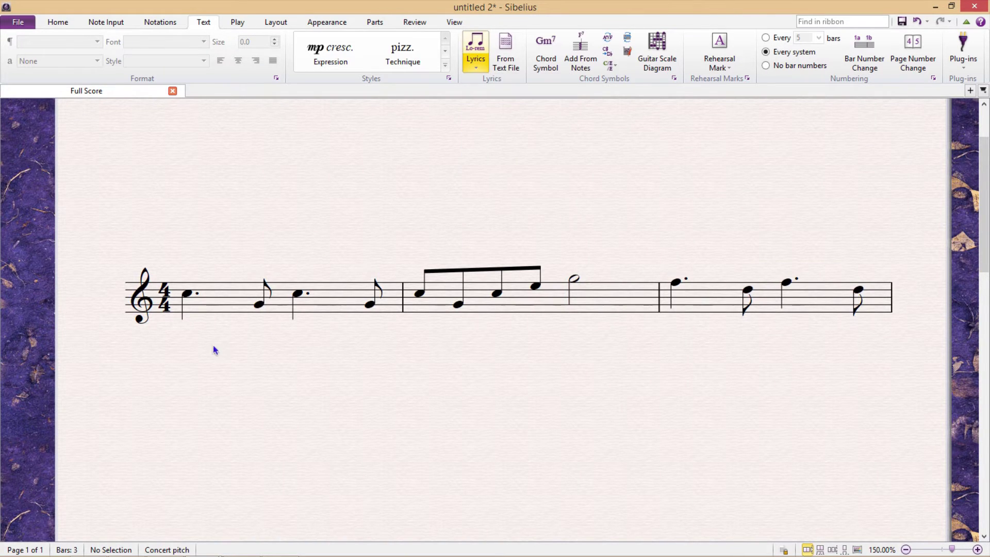
click(186, 349)
text(The)
key(space)
text(quick )
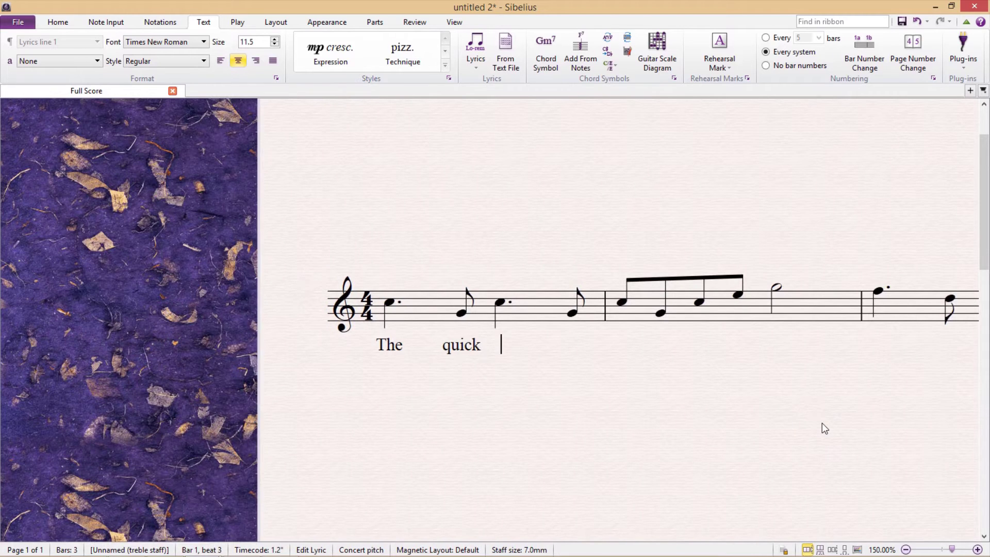
text(brown fox)
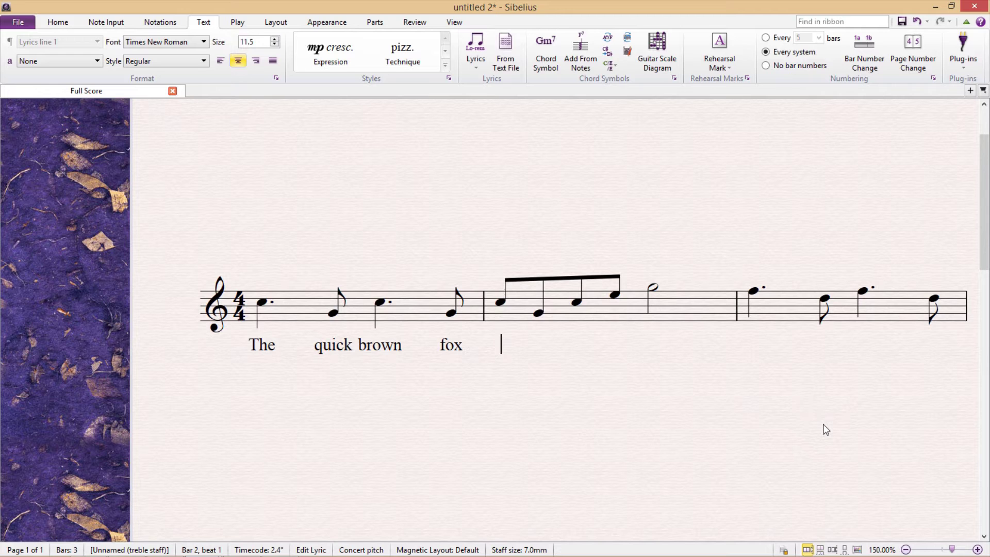
key(space)
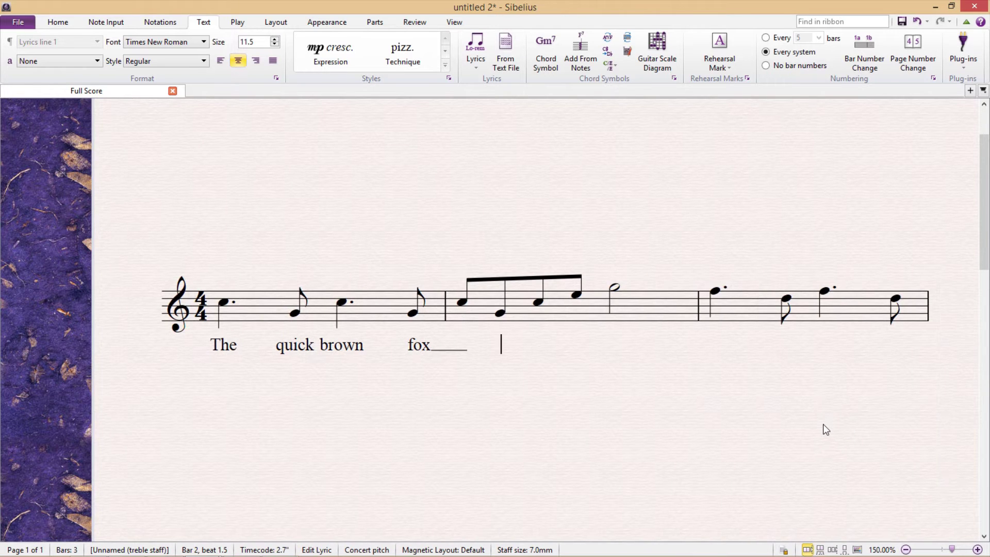
key(space)
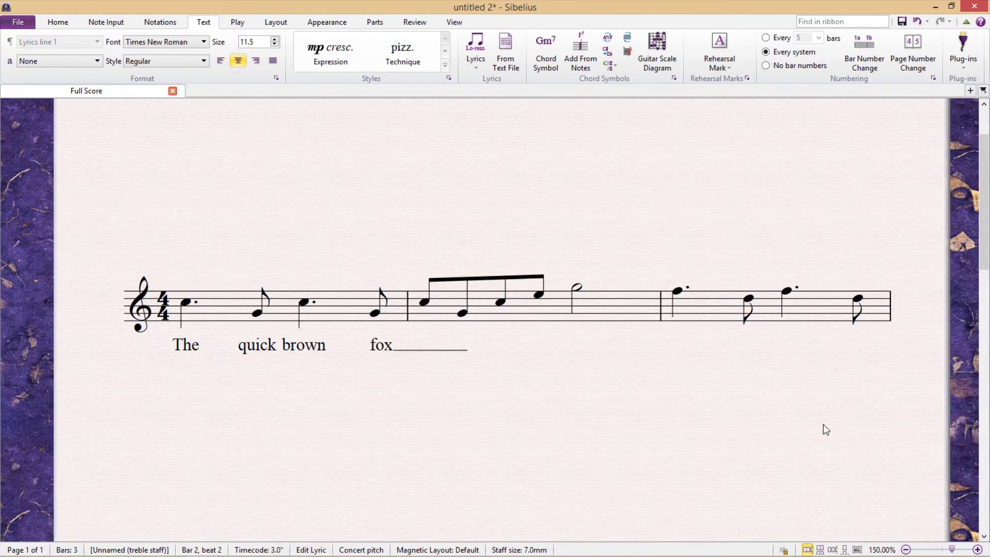
text(jumps o - ver )
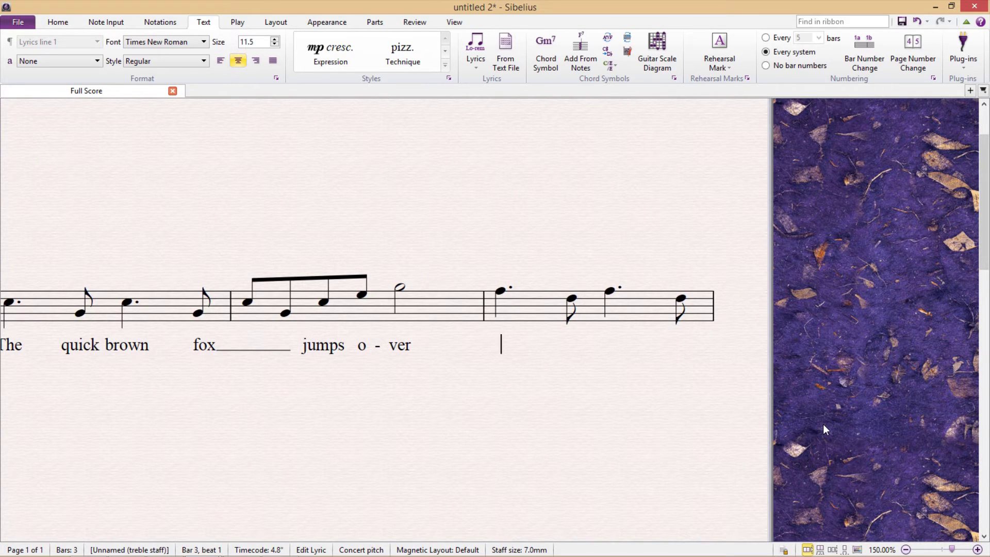
text(the)
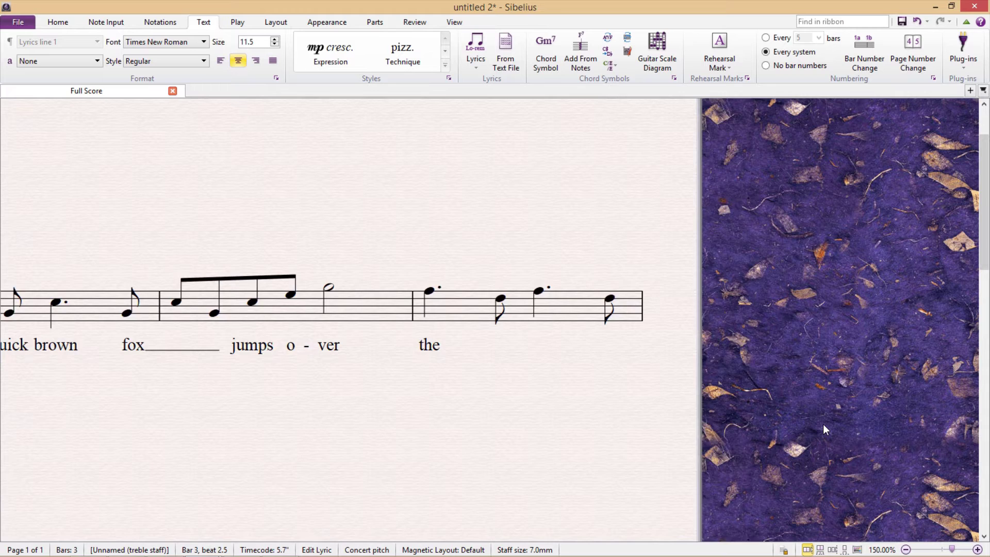
Erase the mistyped 'the' syllable and undo the recent lyric entries
key(BackSpace)
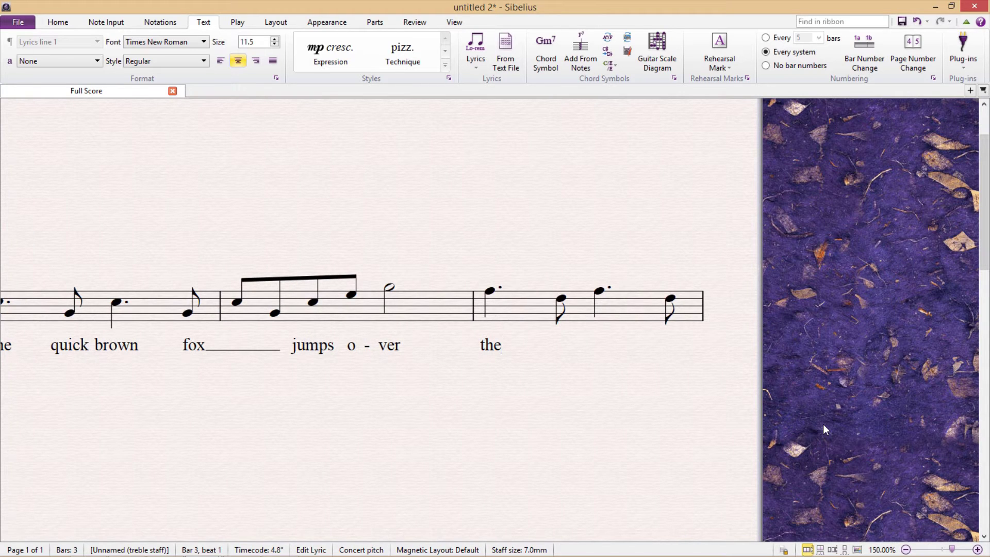
key(BackSpace)
key(BackSpace)
key(BackSpace)
text(la-)
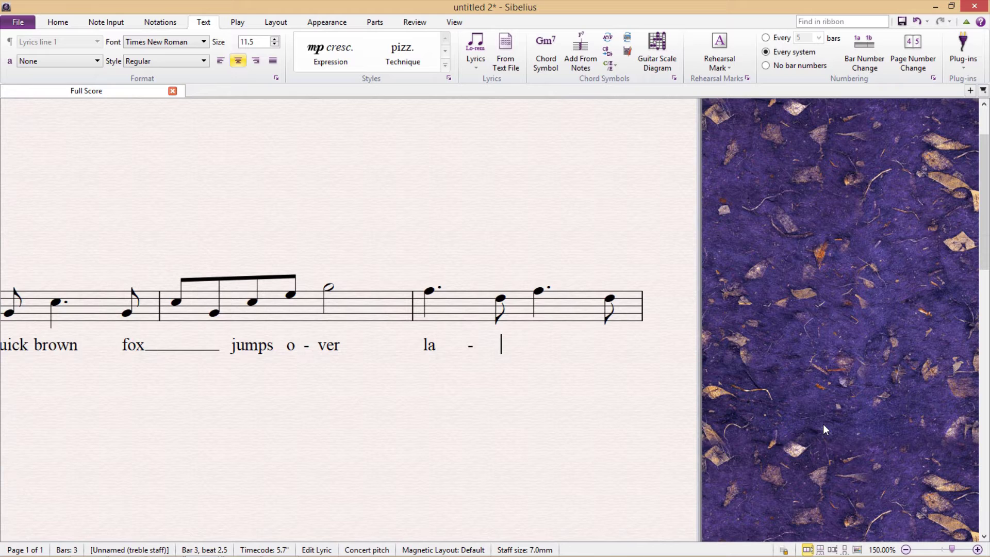
key(Escape)
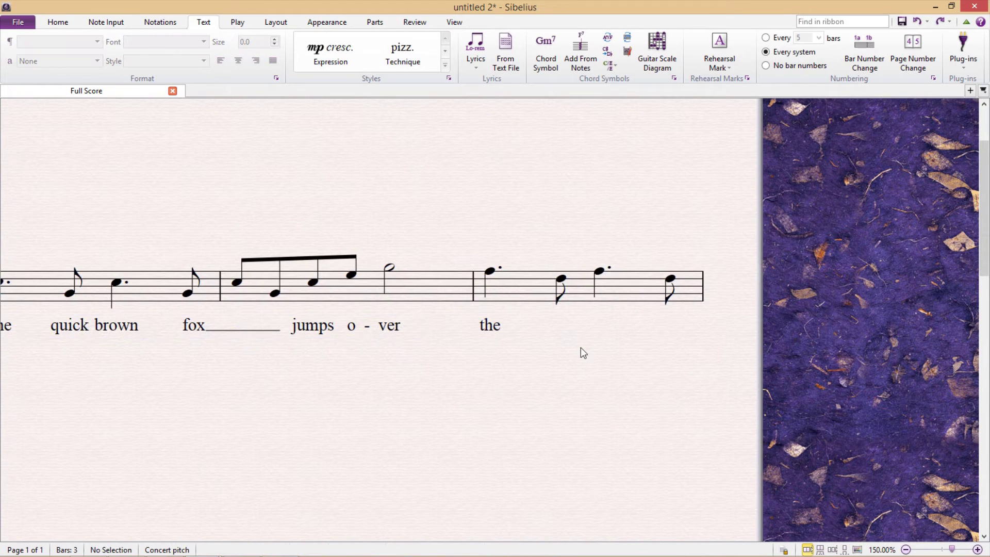
key(ctrl+z)
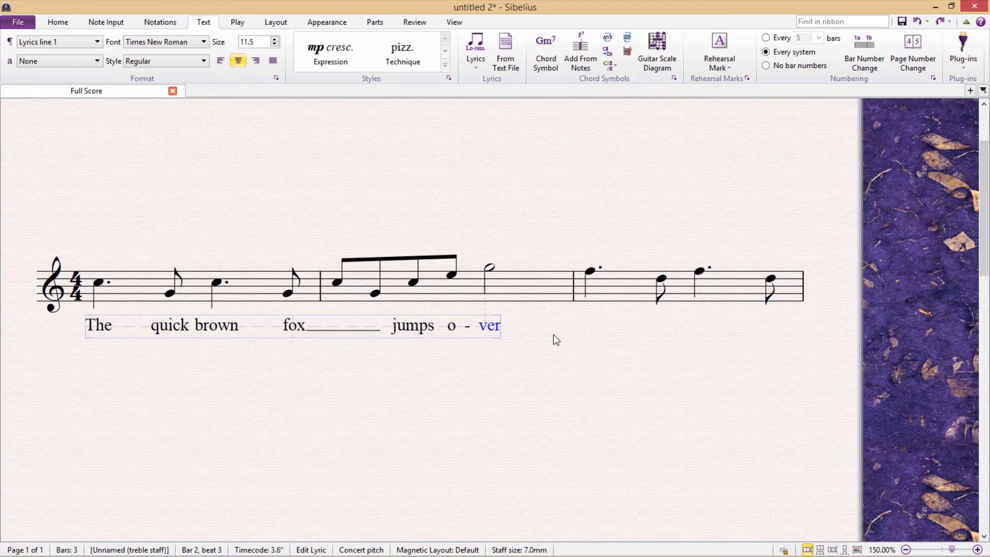
Resume lyric entry from 'ver' into bar 3 and continue with 'the la-zy dog.'
key(Return)
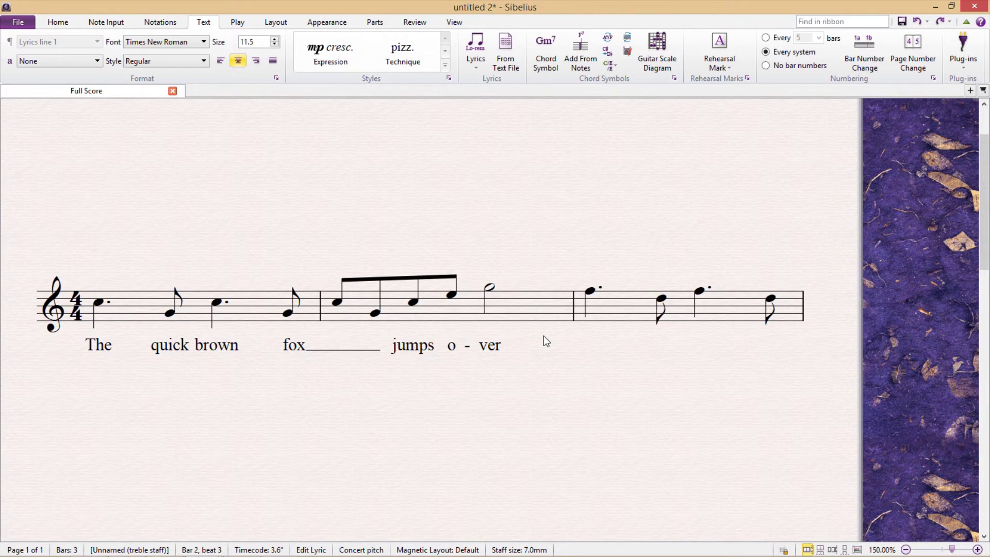
key(space)
text(the)
key(space)
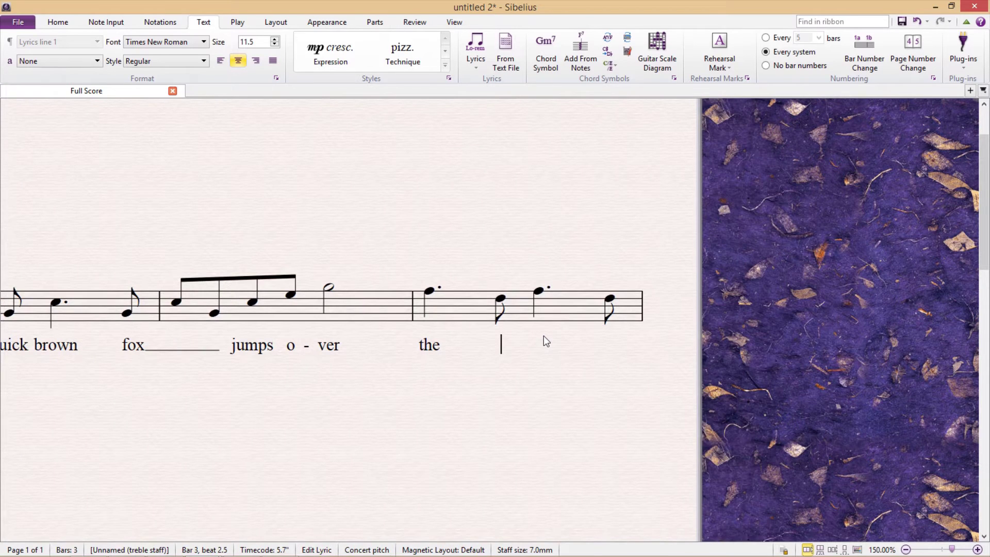
text(la - zy)
key(space)
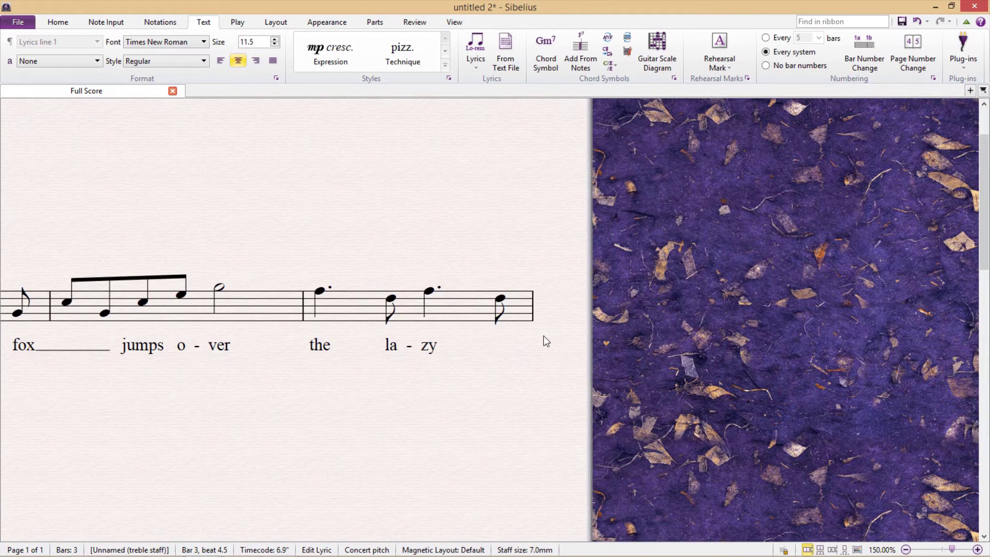
text(dog.)
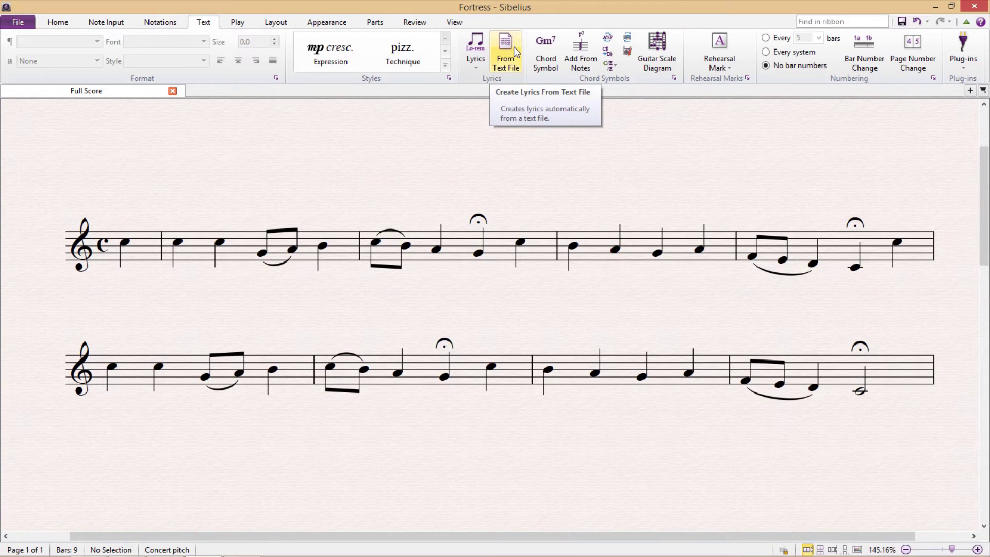
Import lyrics for the whole melody from C:\Example\English.txt via From Text File
triple_click(538, 242)
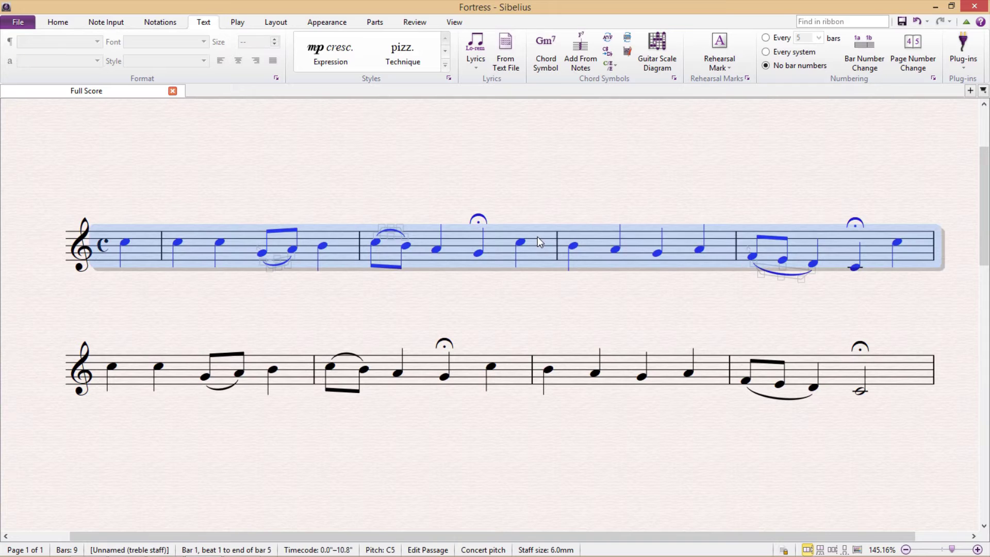
click(521, 42)
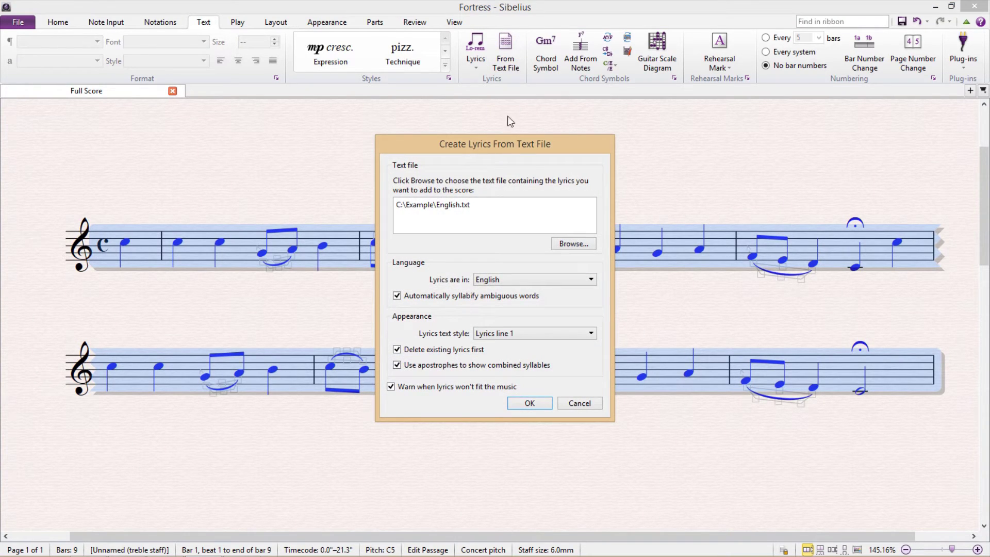
click(573, 244)
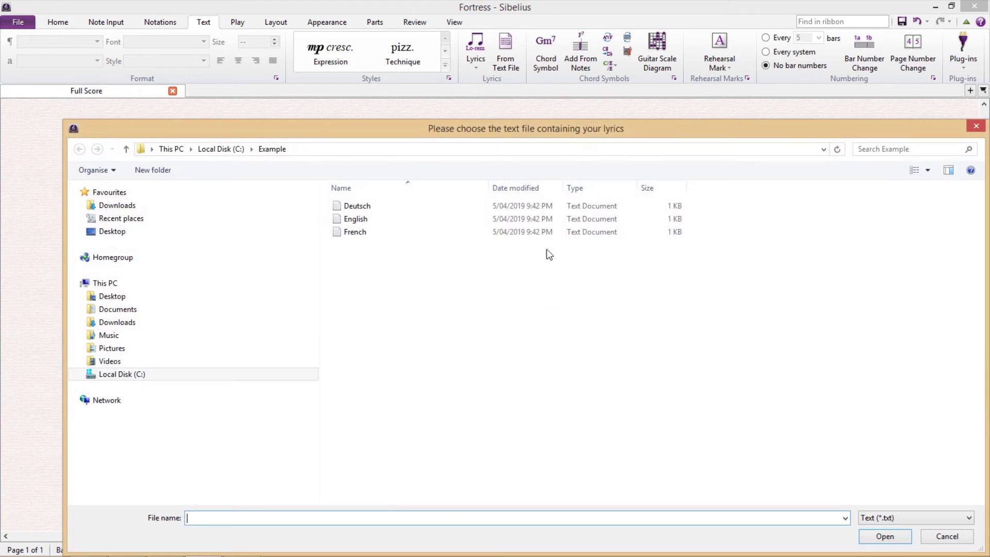
click(357, 219)
click(884, 535)
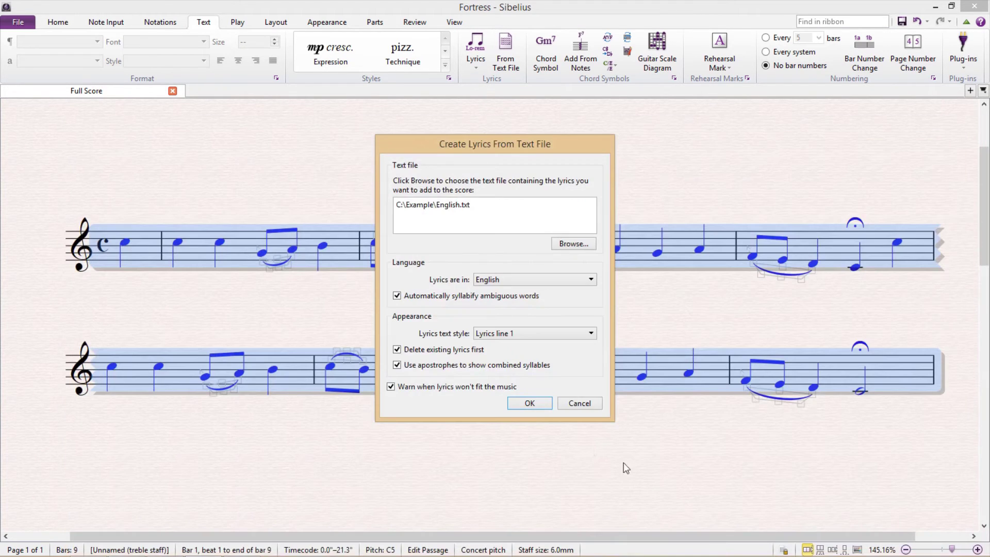
click(530, 404)
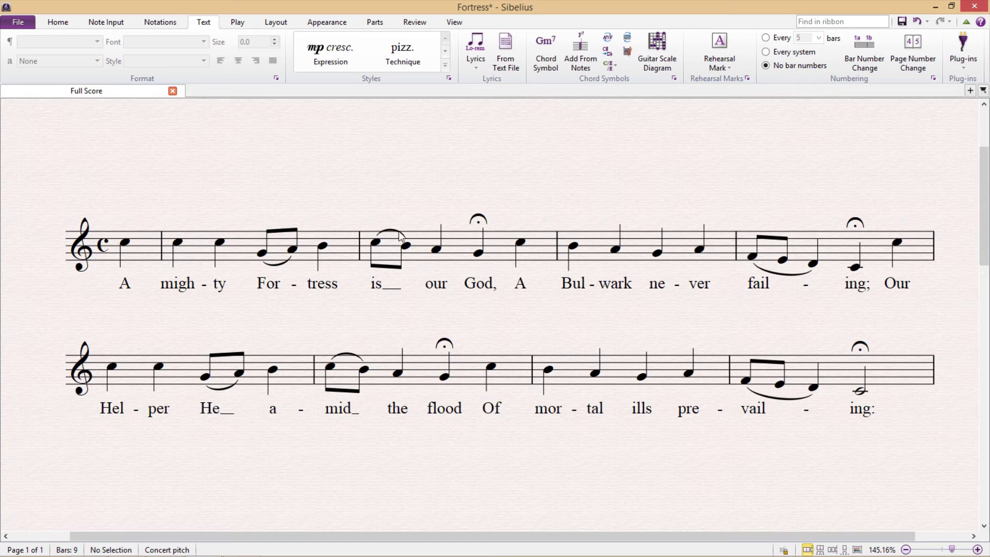
Remove the slurs in bars 2 and 3, then reimport the English lyrics, accepting the too-short warning
click(376, 241)
click(387, 331)
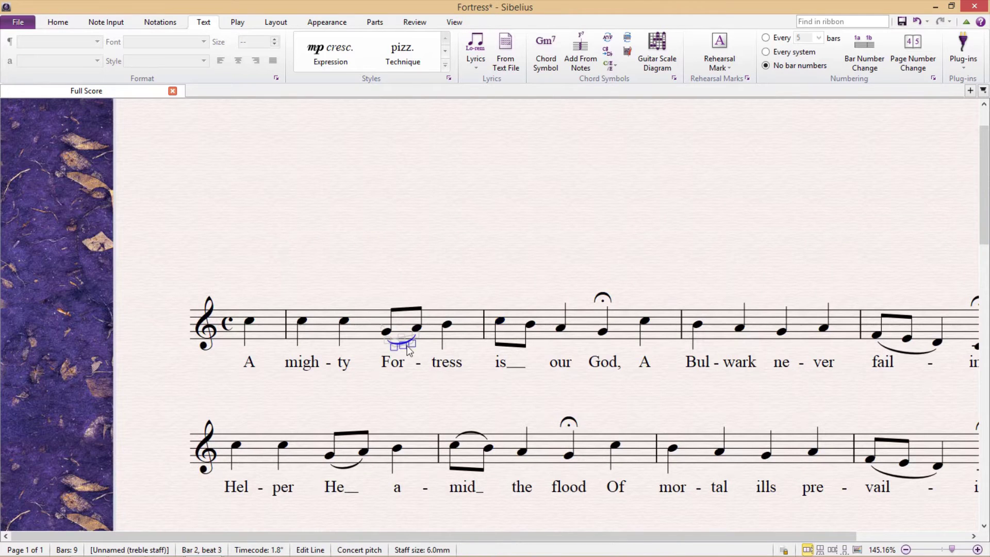
key(ctrl+a)
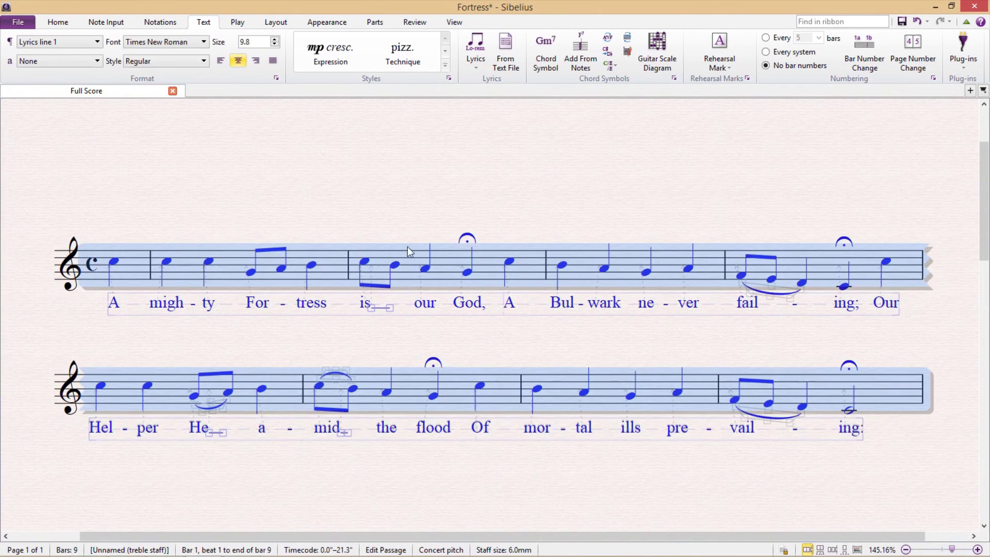
click(505, 54)
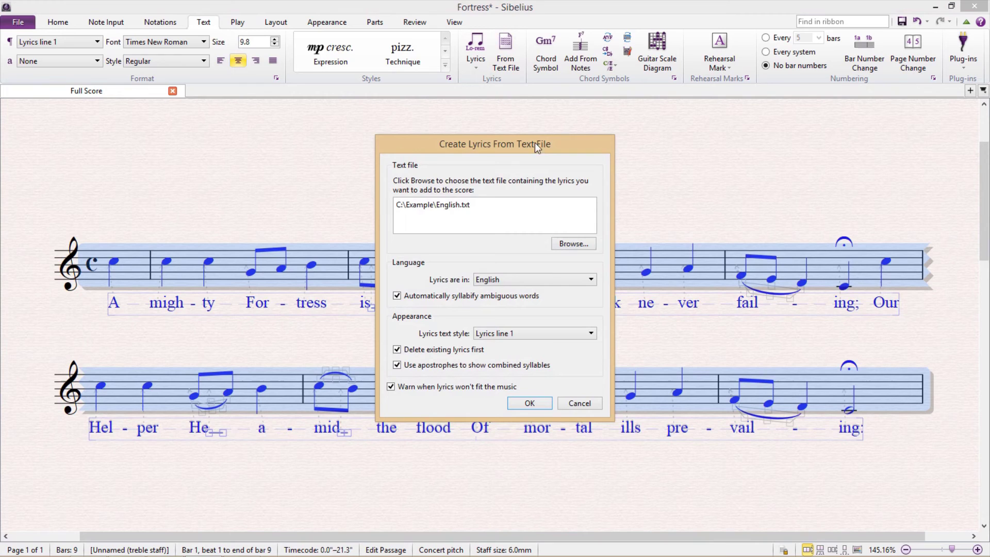
click(530, 403)
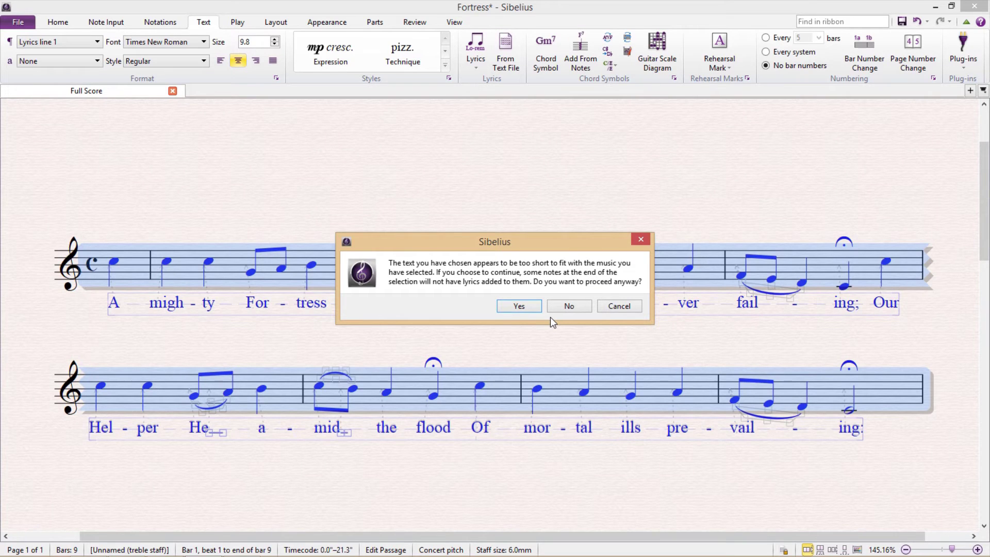
click(531, 306)
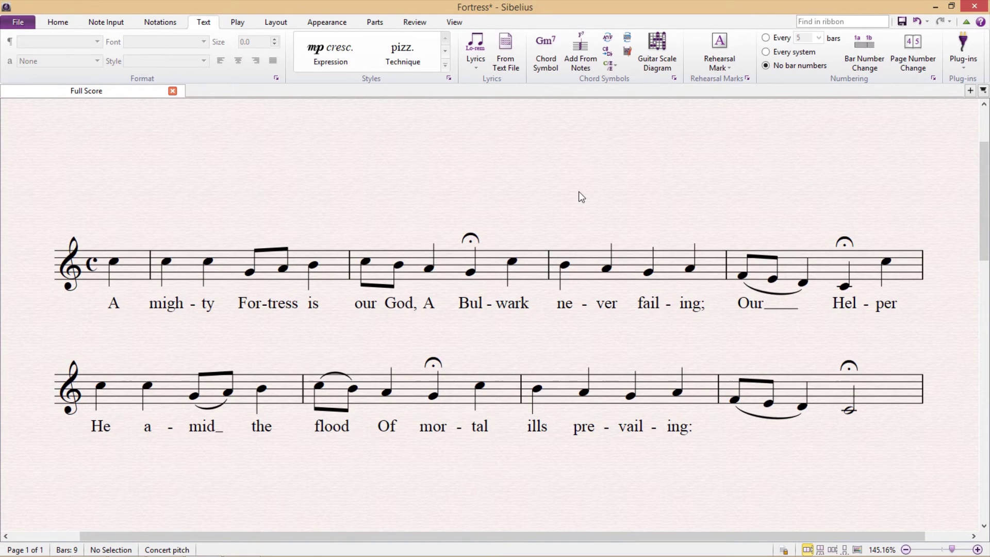
Slur from the first note of bar 1 through bar 3's second note
click(116, 263)
key(s)
key(space)
key(space)
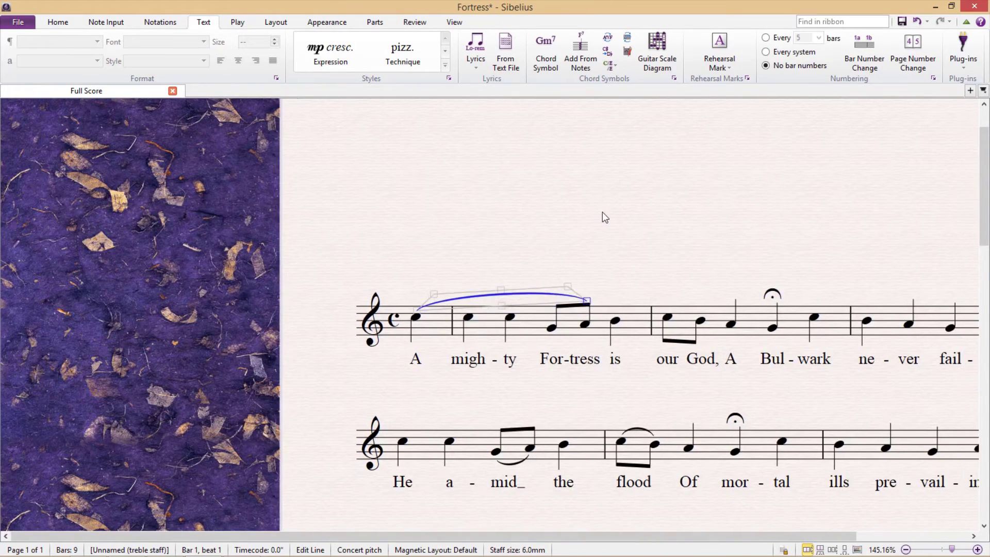
key(space)
key(space)
key(space)
key(Escape)
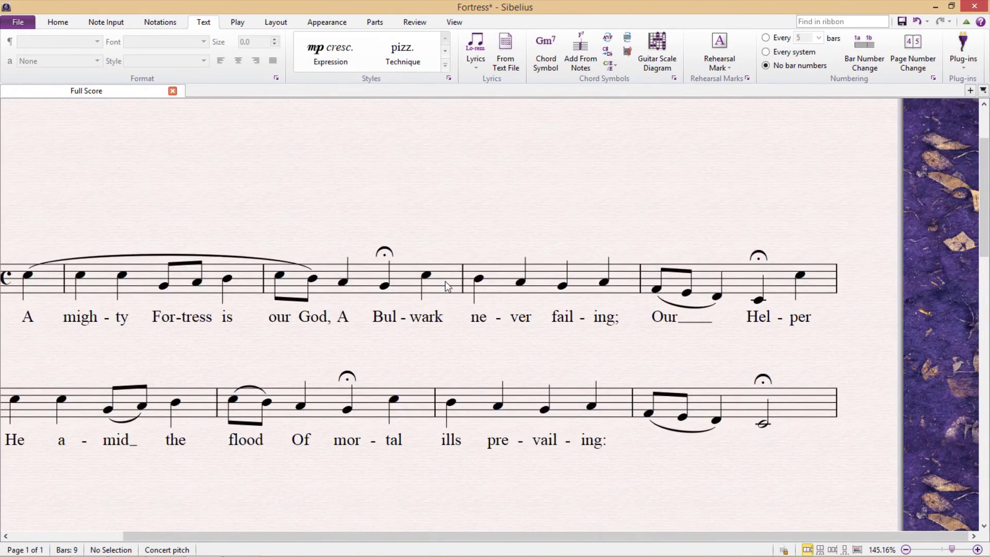
Reimport the English lyrics over bars 1–9 so 'A' is held under the long slur, accepting the warning
triple_click(445, 281)
click(505, 54)
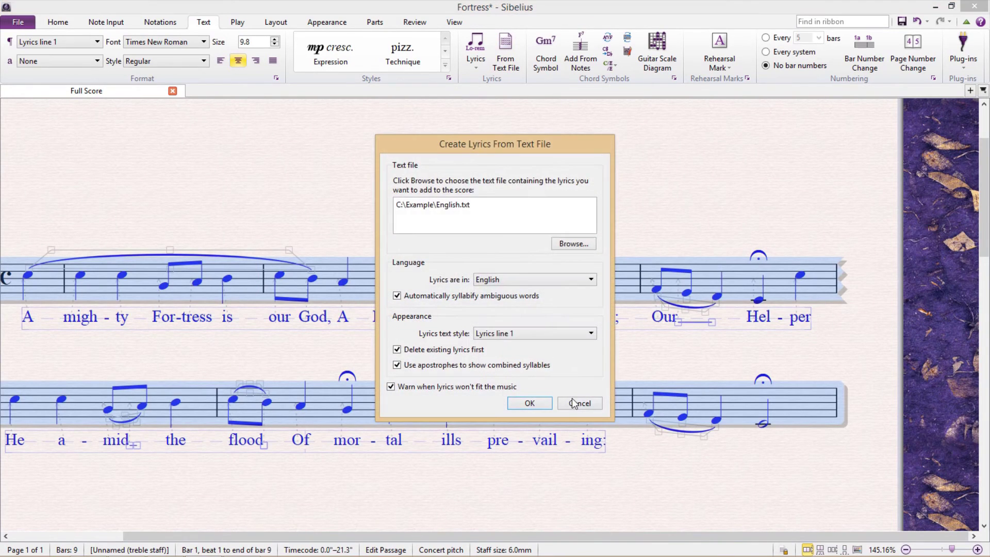
click(534, 401)
click(519, 305)
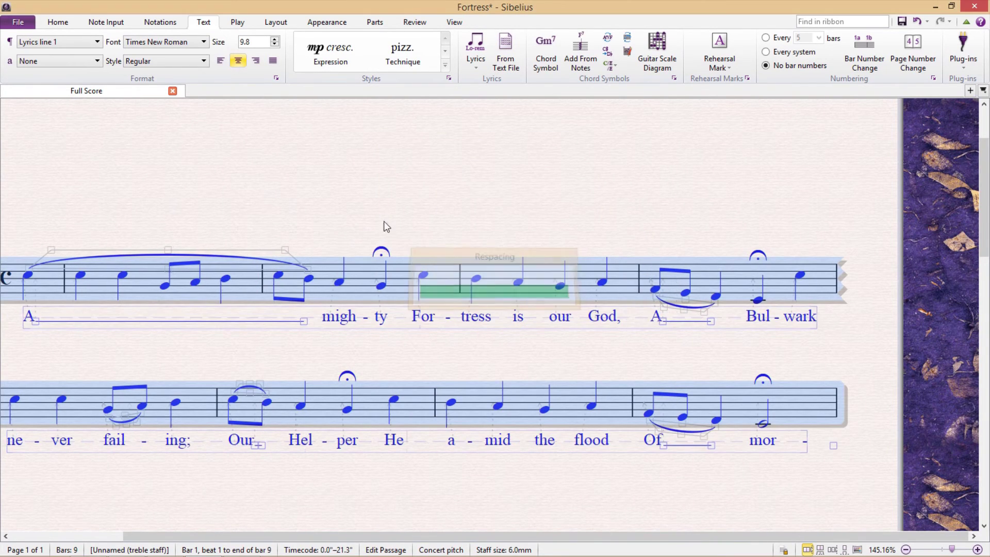
drag(364, 209, 450, 224)
key(Escape)
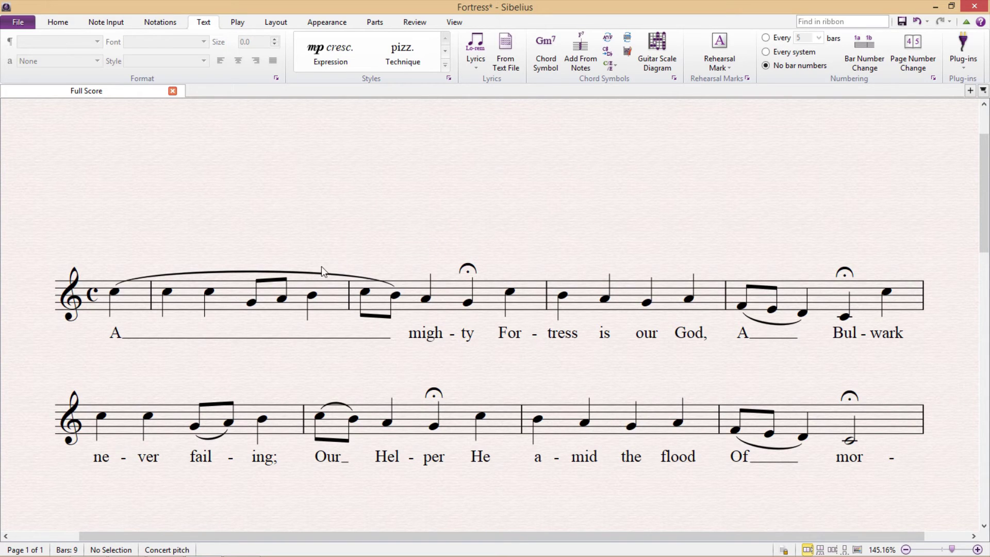
Delete the long opening slur and slur the eighth notes in bar 2 and bar 3 instead
click(308, 278)
key(Delete)
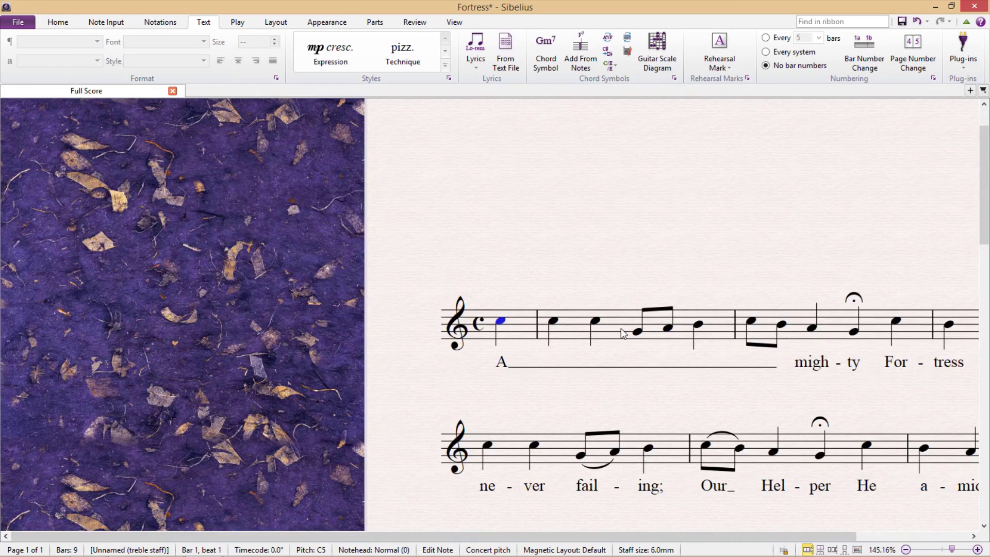
click(637, 331)
key(s)
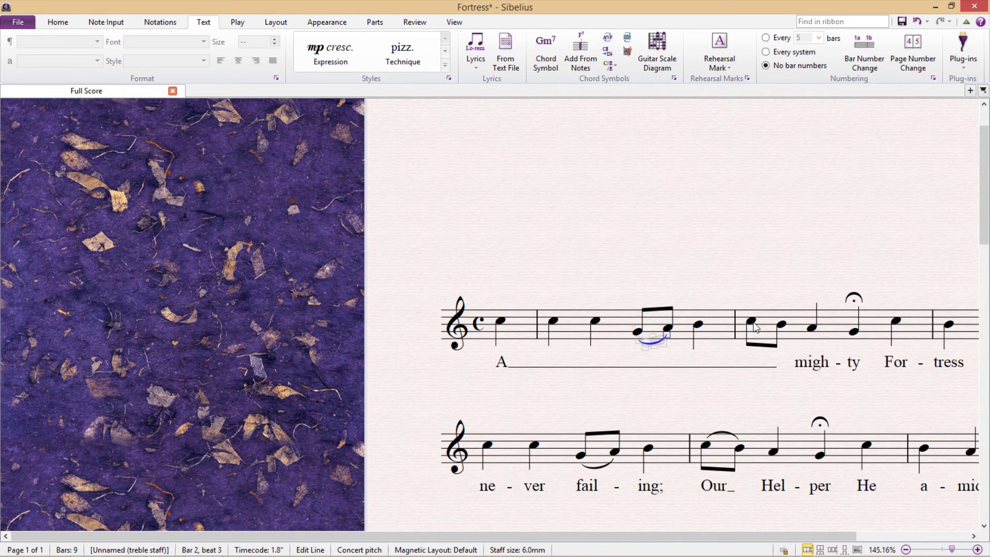
click(756, 325)
key(s)
Reimport the English lyrics over the whole staff to fit the new slurs
drag(794, 268, 433, 215)
triple_click(517, 263)
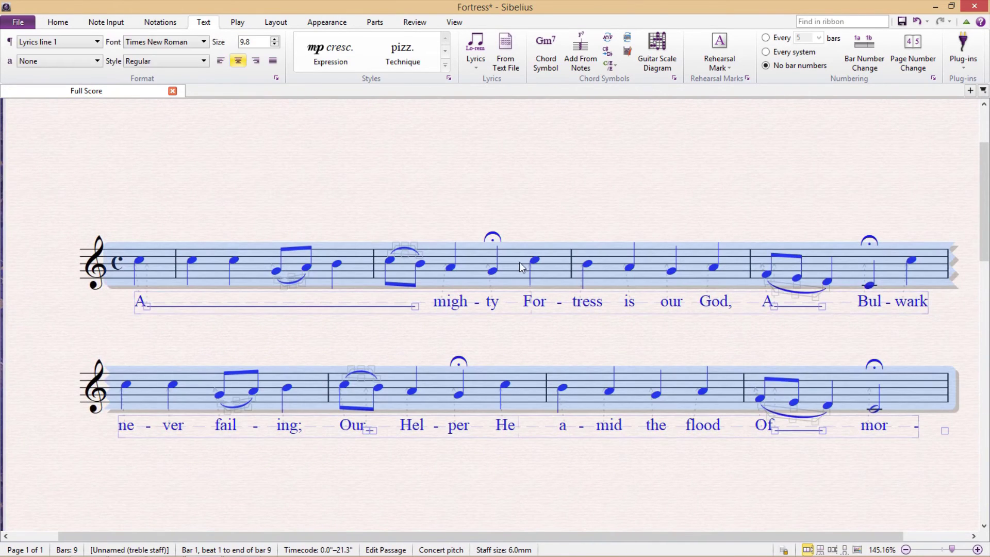
click(504, 55)
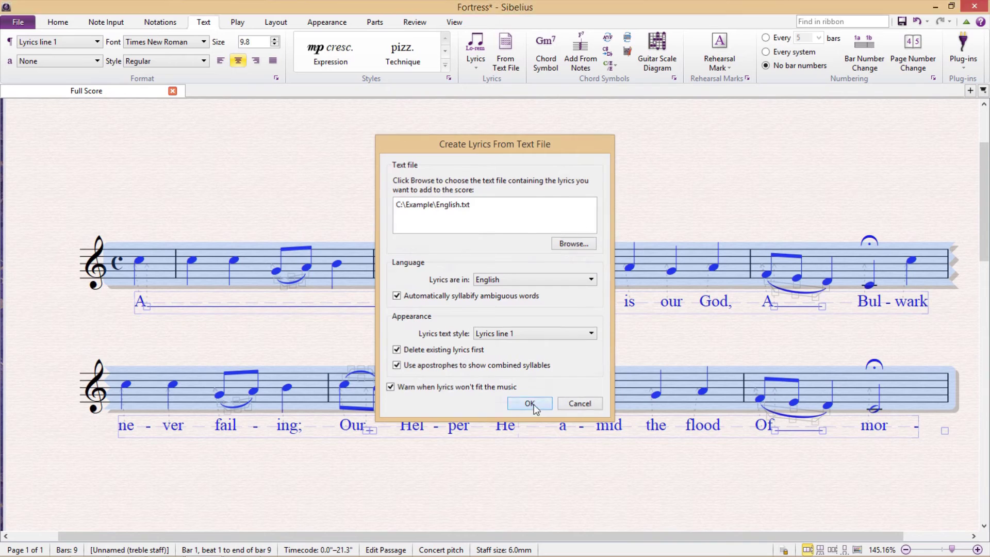
click(530, 403)
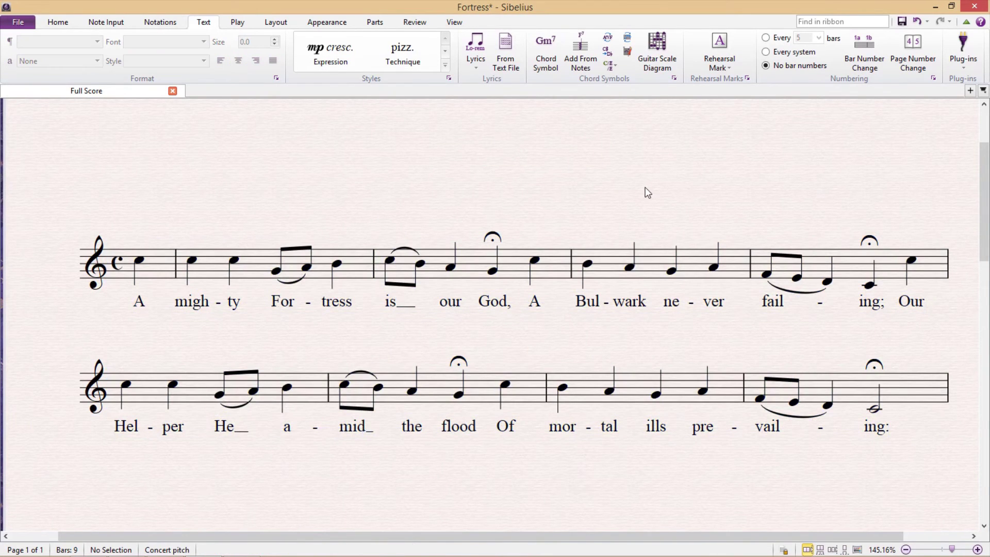
scroll(648, 191, right, 2)
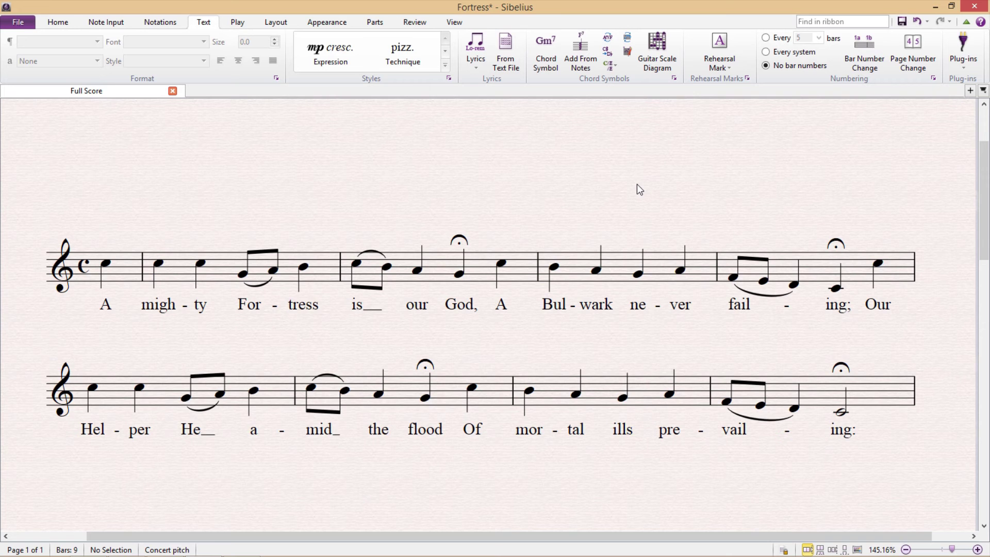
drag(636, 189, 636, 178)
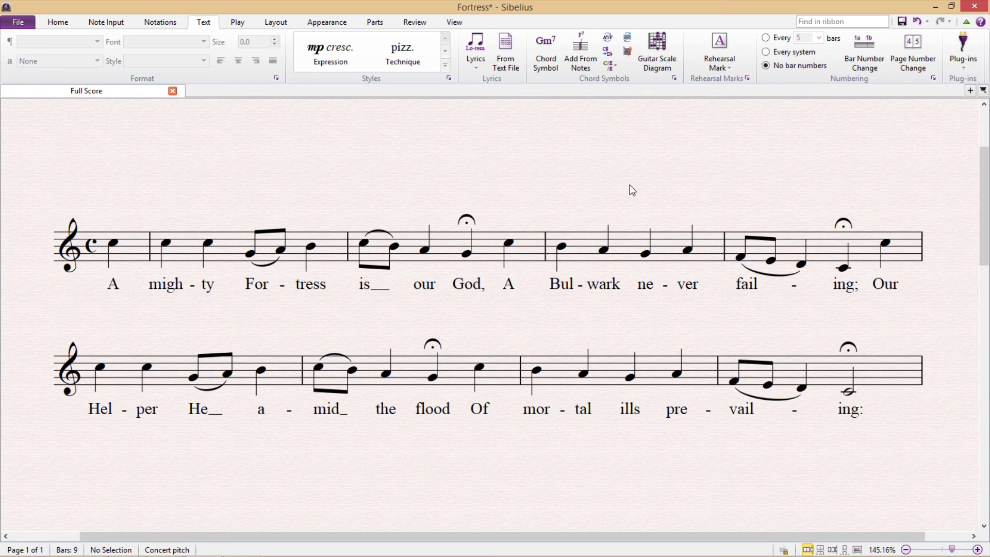
Filter the whole staff's lyrics and delete the English verse
triple_click(599, 249)
key(ctrl+shift+alt+l)
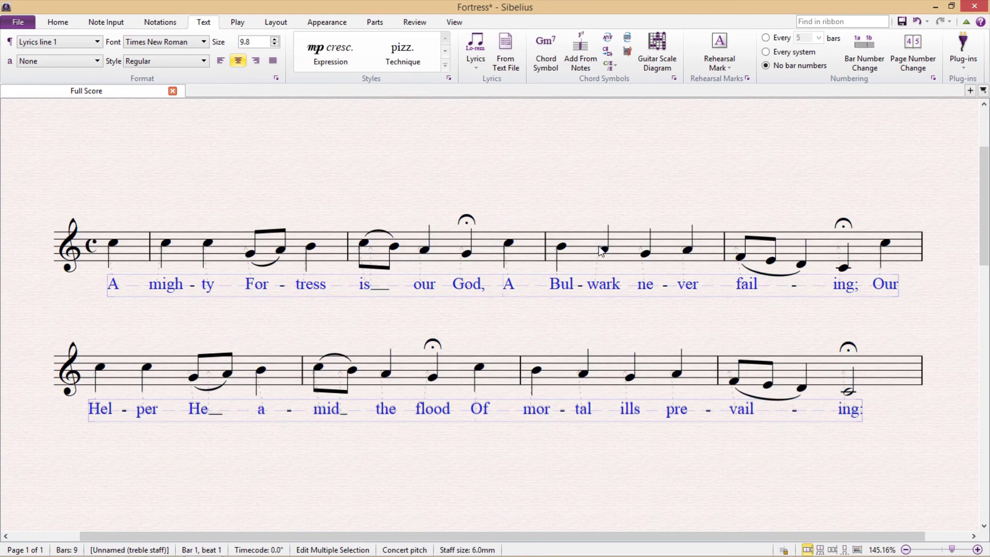
key(Delete)
Import the German lyrics from Deutsch.txt under the whole staff
triple_click(575, 249)
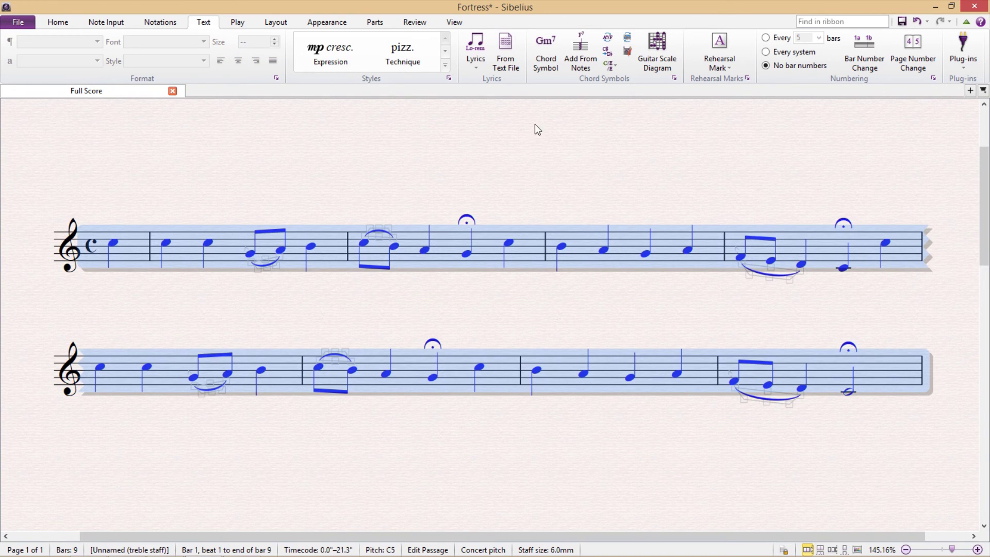
click(505, 54)
click(574, 246)
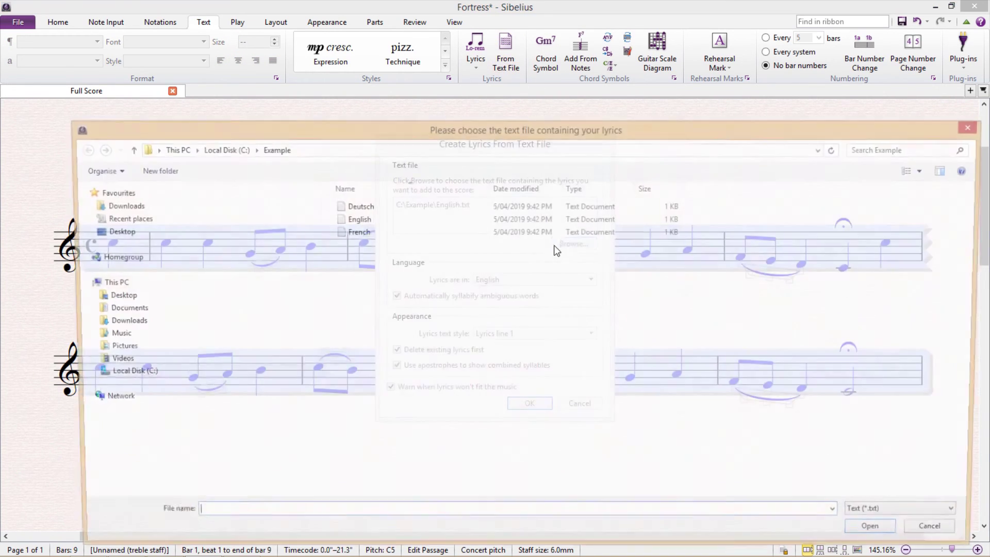
click(387, 208)
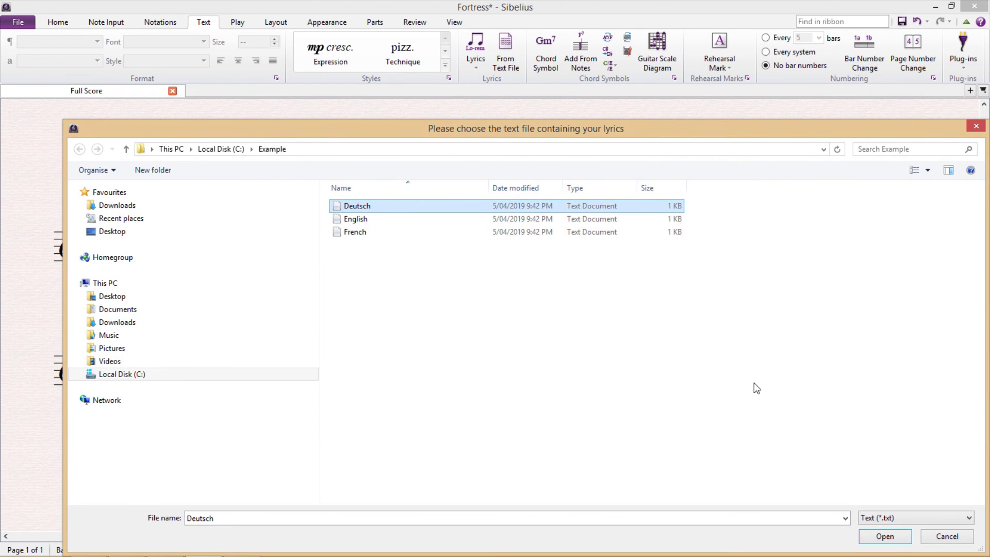
click(885, 536)
click(530, 404)
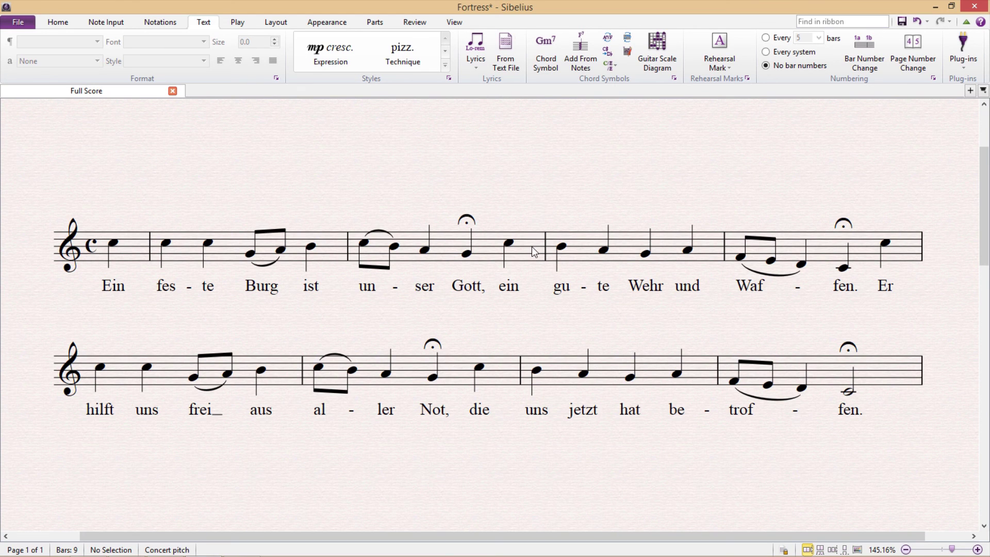
Import lyrics from French.txt for the whole score with 'Lyrics are in' set to French
key(ctrl+a)
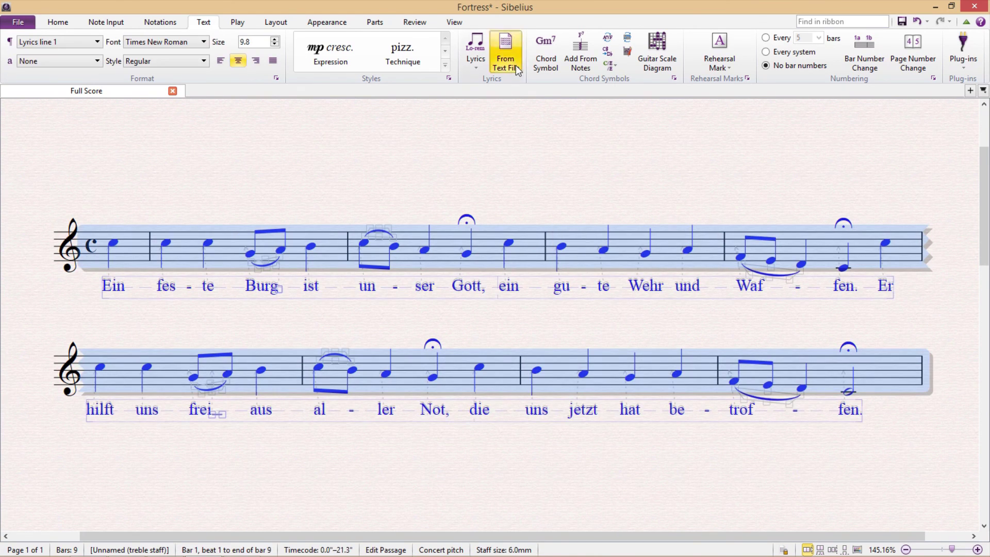
click(505, 51)
click(576, 245)
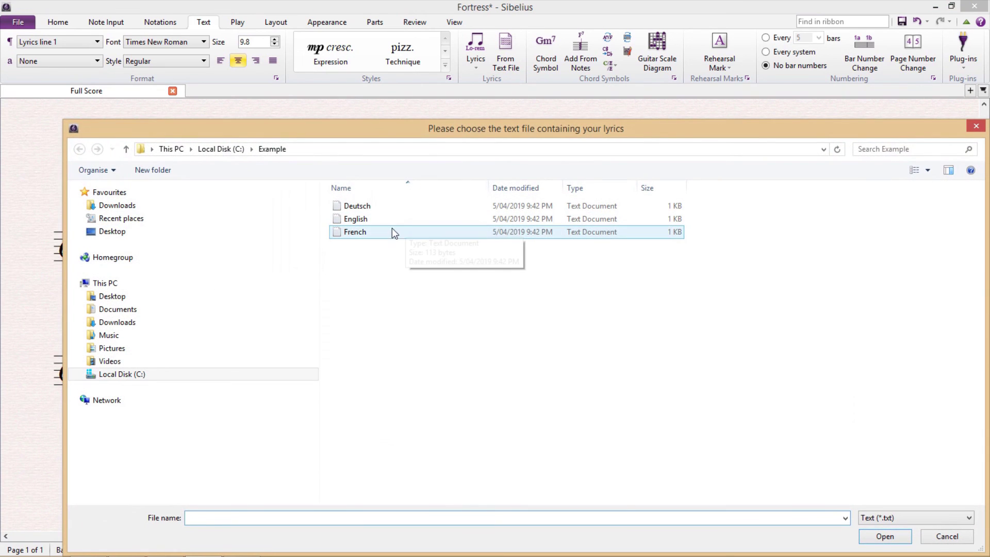
click(392, 230)
click(896, 535)
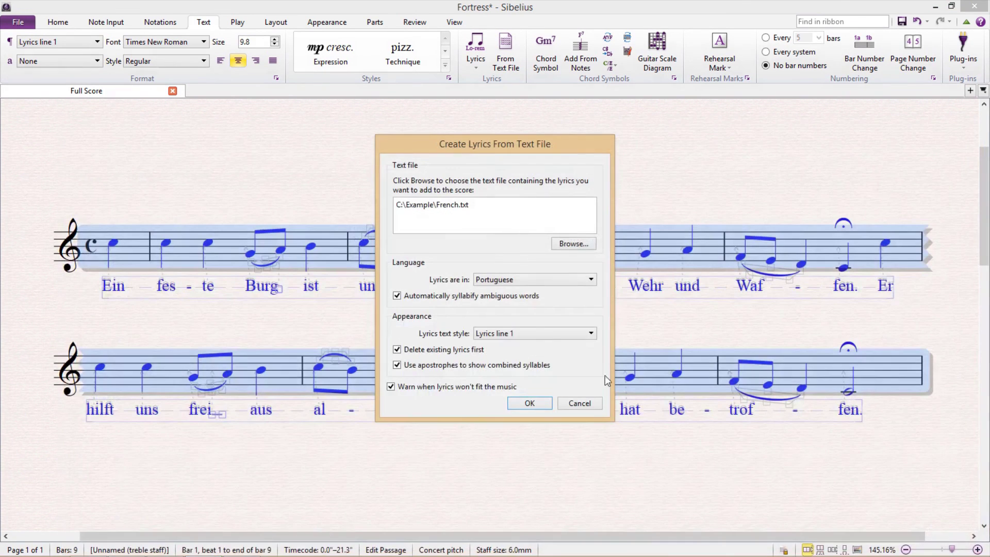
click(516, 281)
click(507, 300)
click(529, 402)
key(Escape)
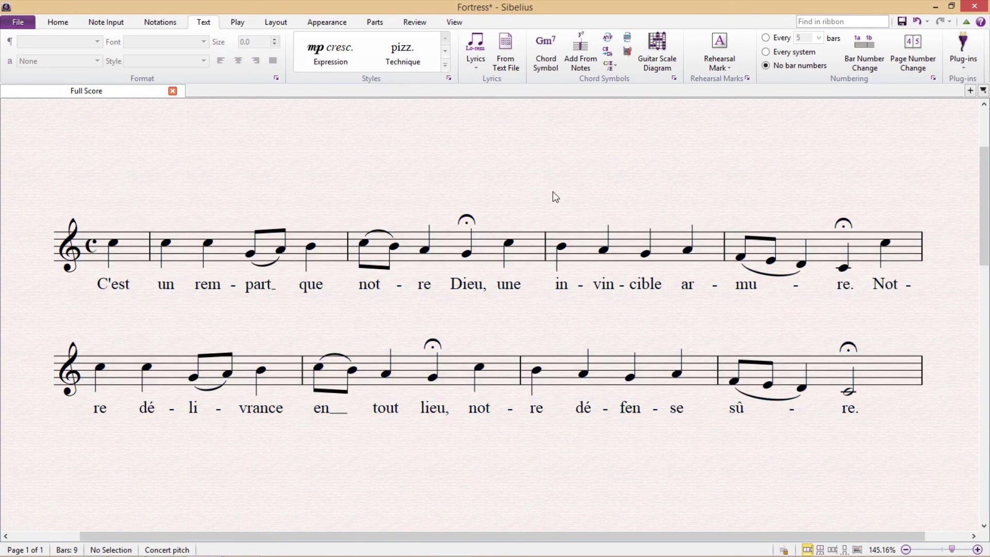